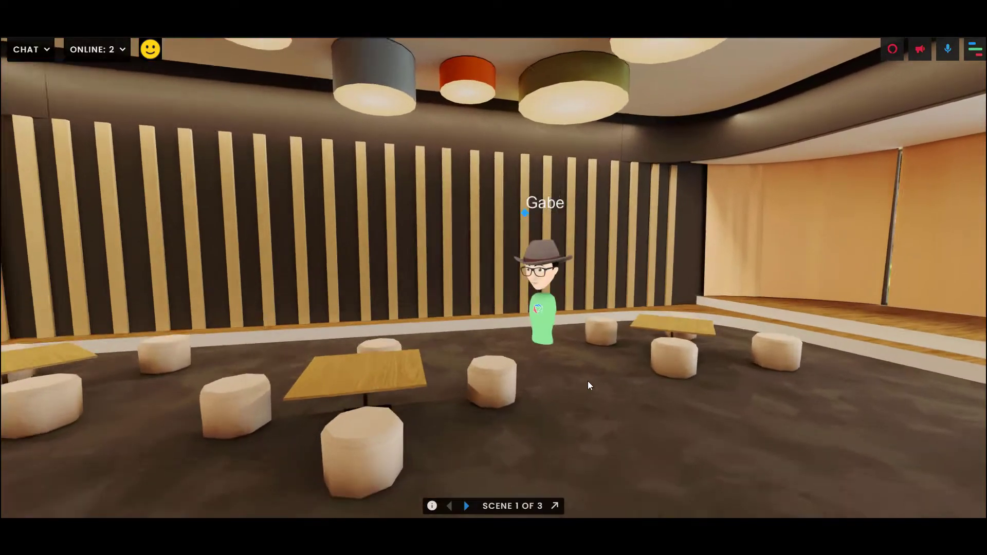
- Move around the Lounge environment to examine its tables, sofas, slatted walls and windows
key("s")
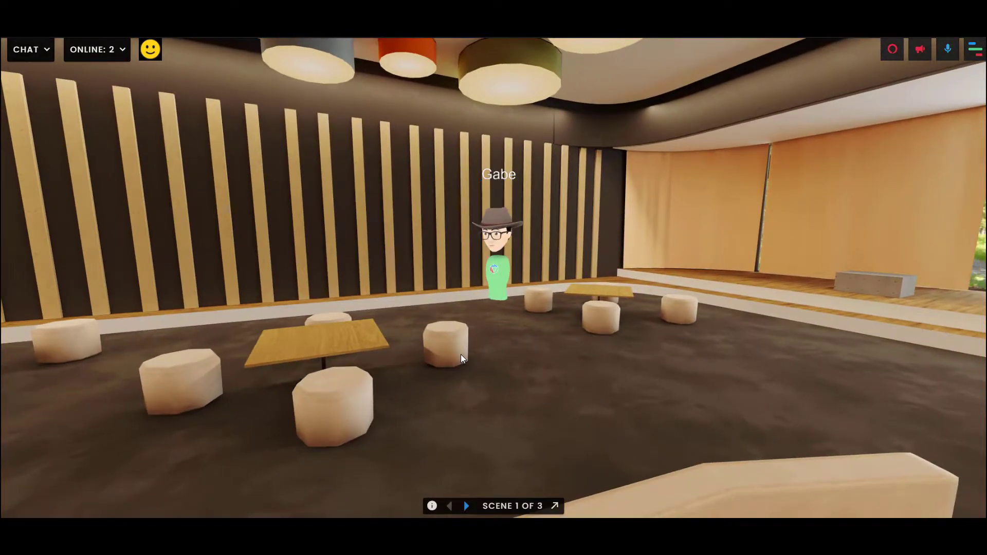
left_click_drag(461, 354, 679, 408)
key("w")
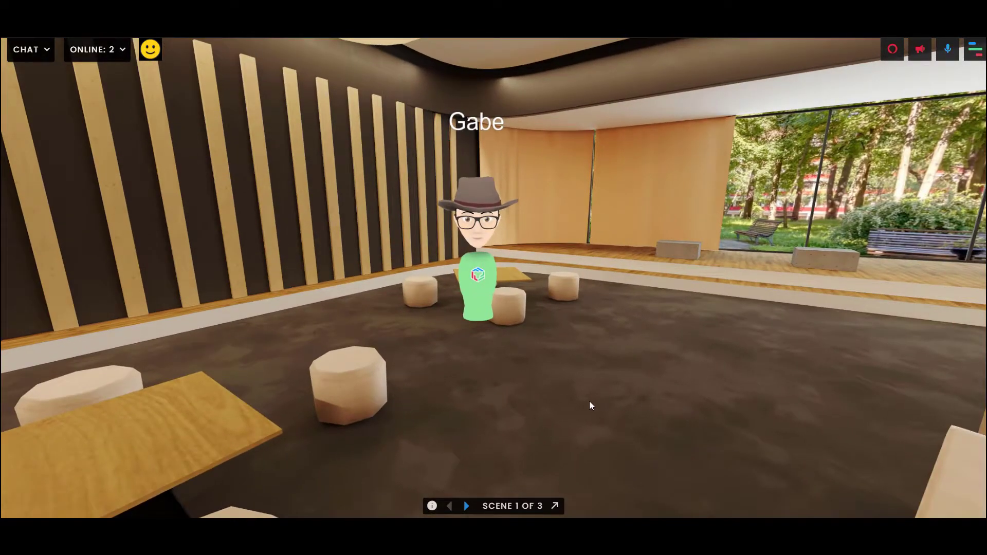
key("s")
left_click_drag(840, 106, 164, 272)
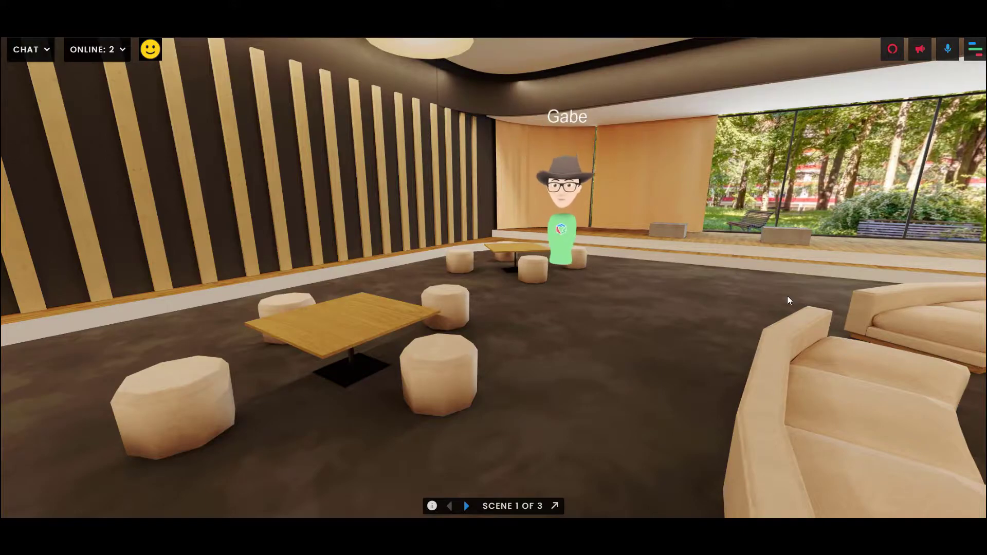
key("w")
key("a")
left_click_drag(805, 317, 621, 316)
key("s")
key("w")
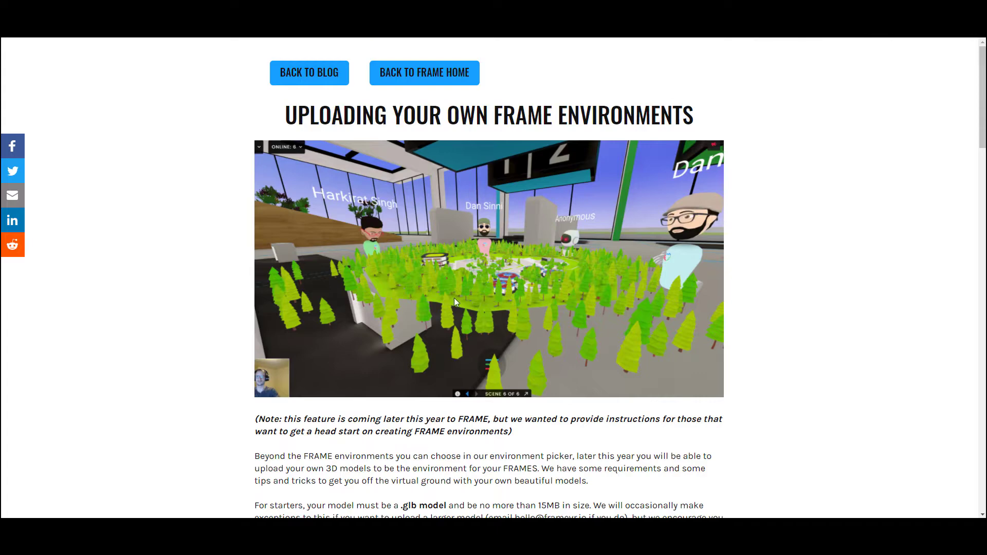
- Read through the guidelines in the "Uploading Your Own Frame Environments" article, covering file format, spawn spot, textures, geometry, lighting and scale
scroll(468, 302, "down", 6)
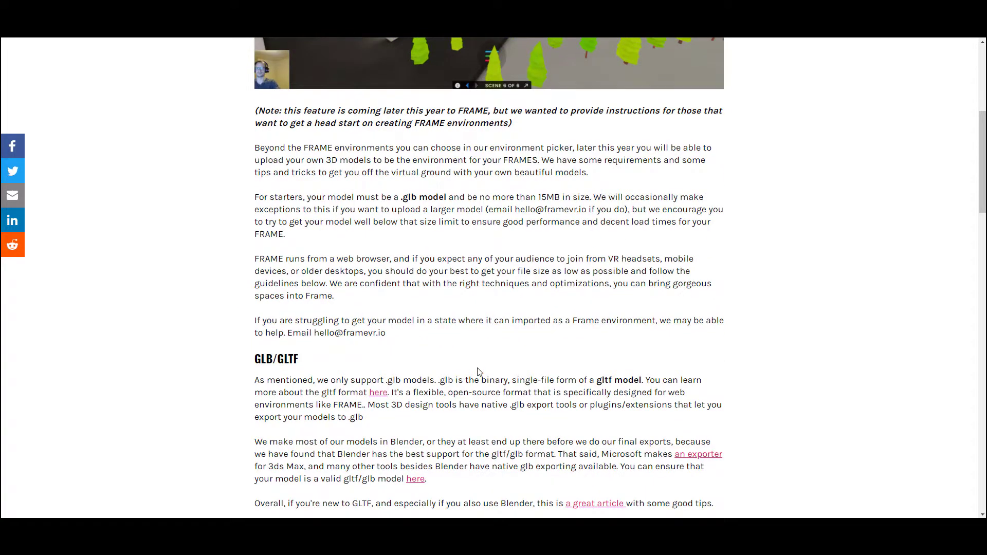
scroll(477, 371, "down", 11)
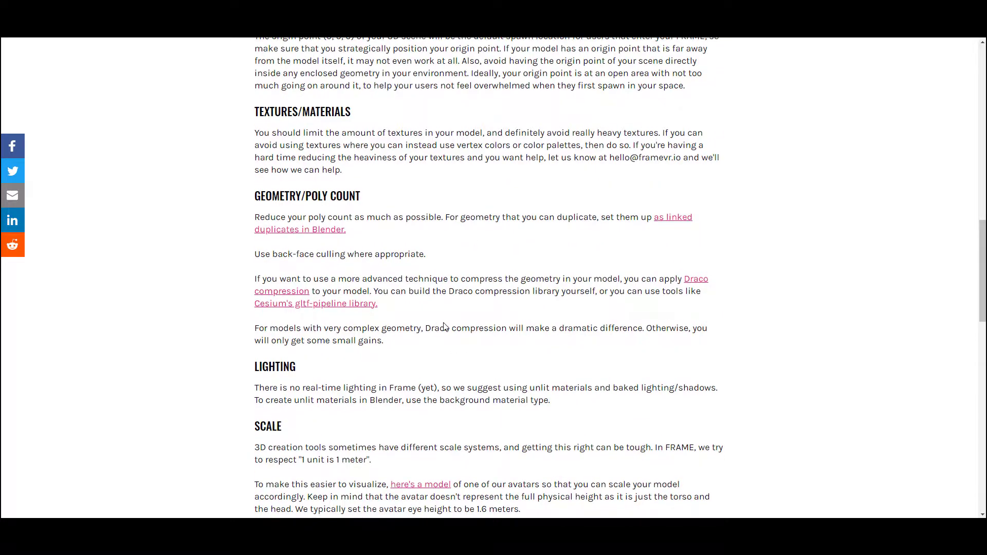
scroll(444, 326, "down", 3)
scroll(296, 330, "up", 12)
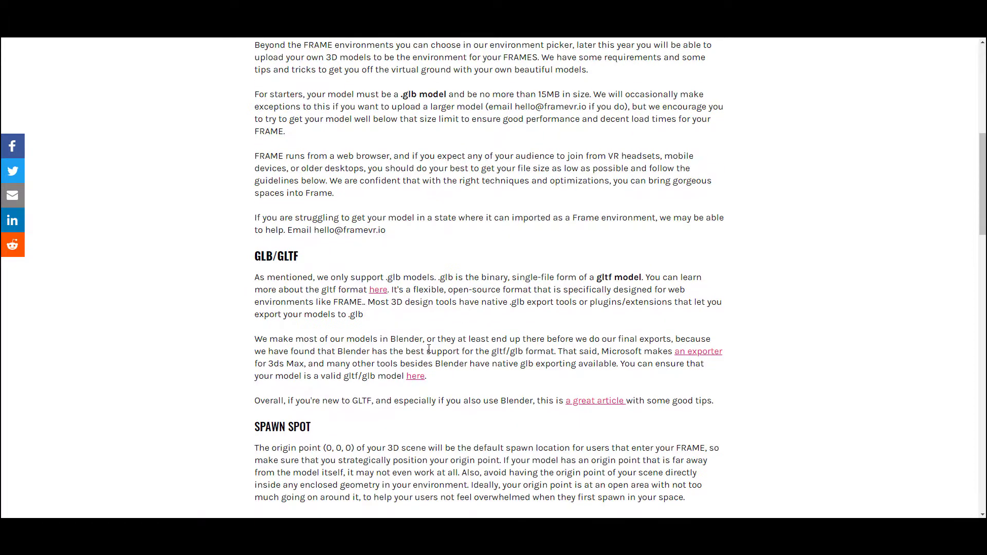
scroll(477, 330, "up", 3)
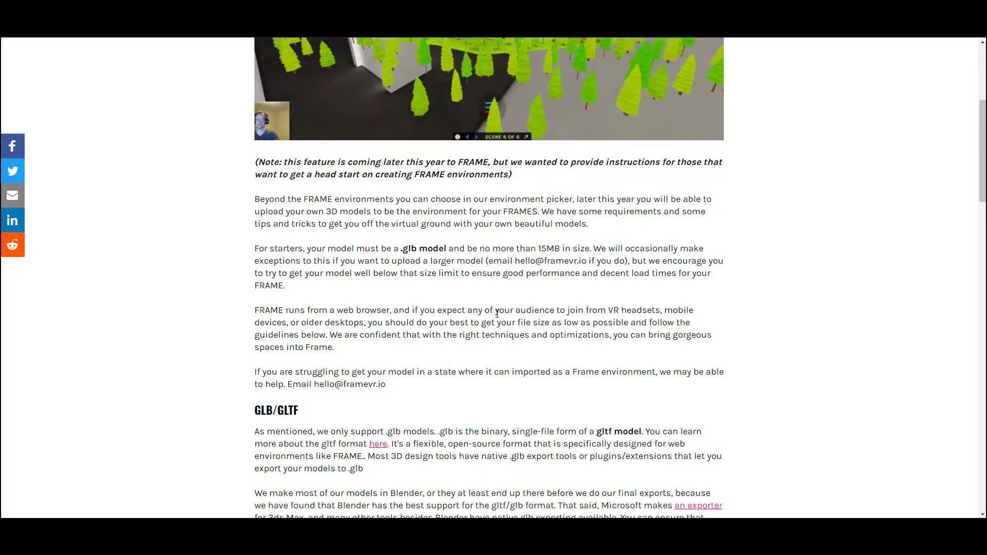
scroll(592, 366, "up", 5)
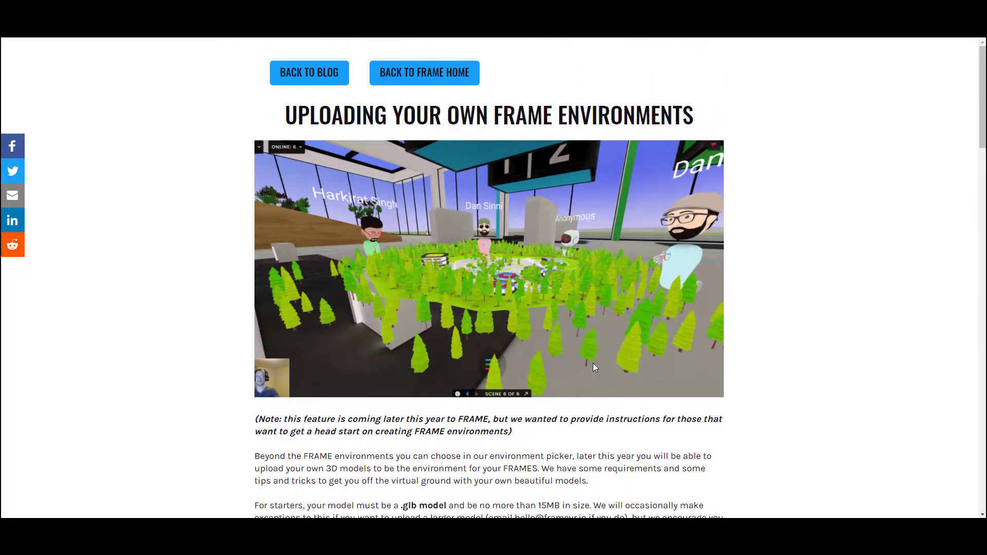
scroll(598, 356, "down", 2)
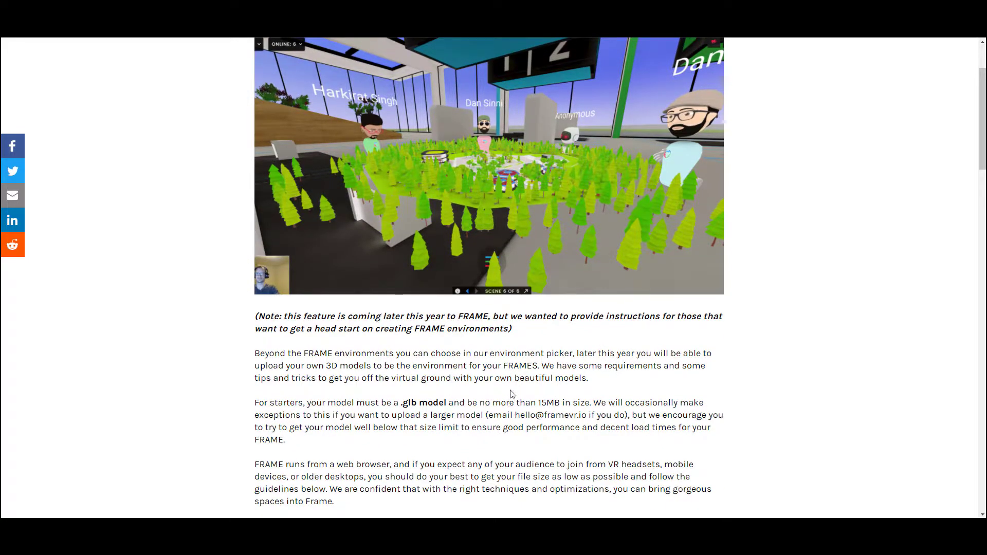
scroll(531, 381, "down", 2)
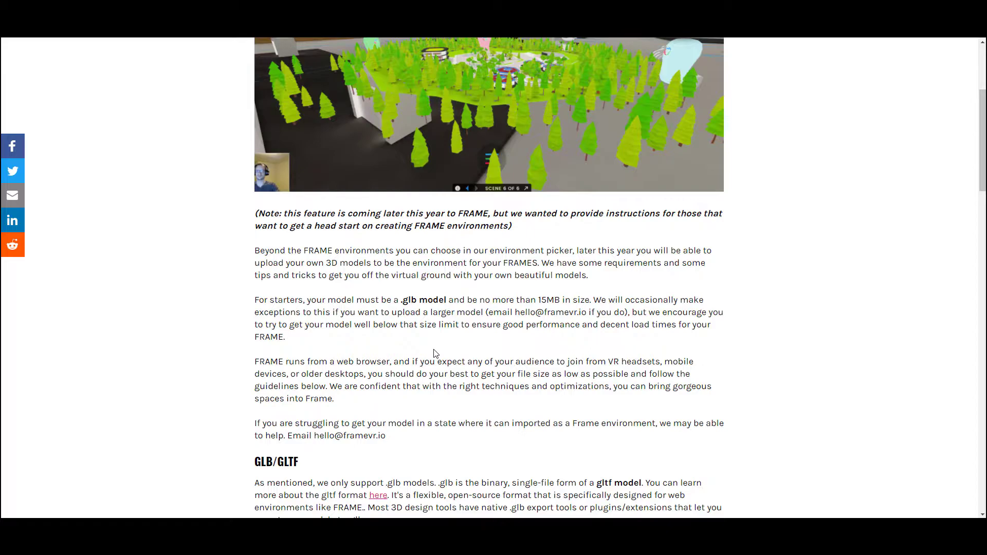
scroll(454, 375, "down", 10)
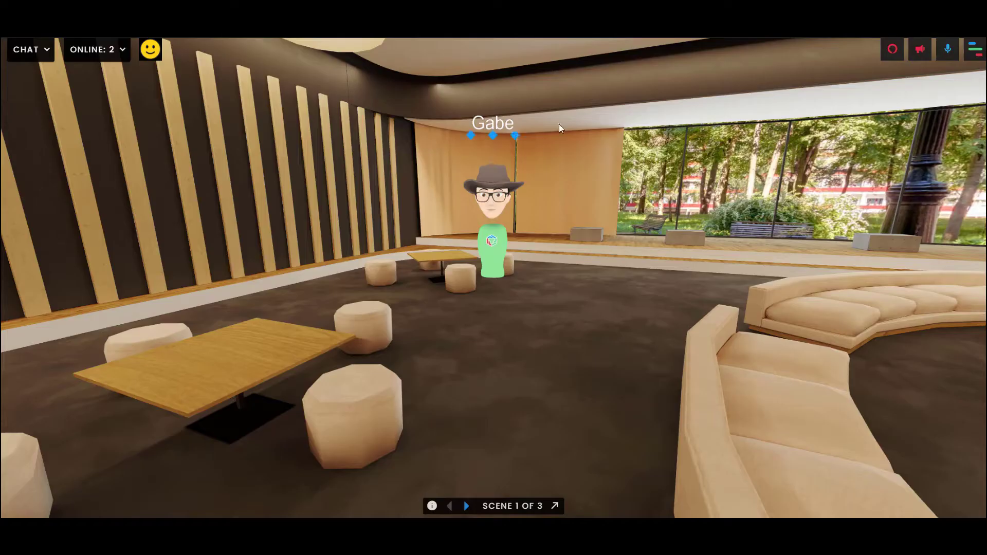
- Return to the Lounge scene and open the settings of the current frame
left_click_drag(423, 319, 502, 290)
key("s")
key("w")
key("a")
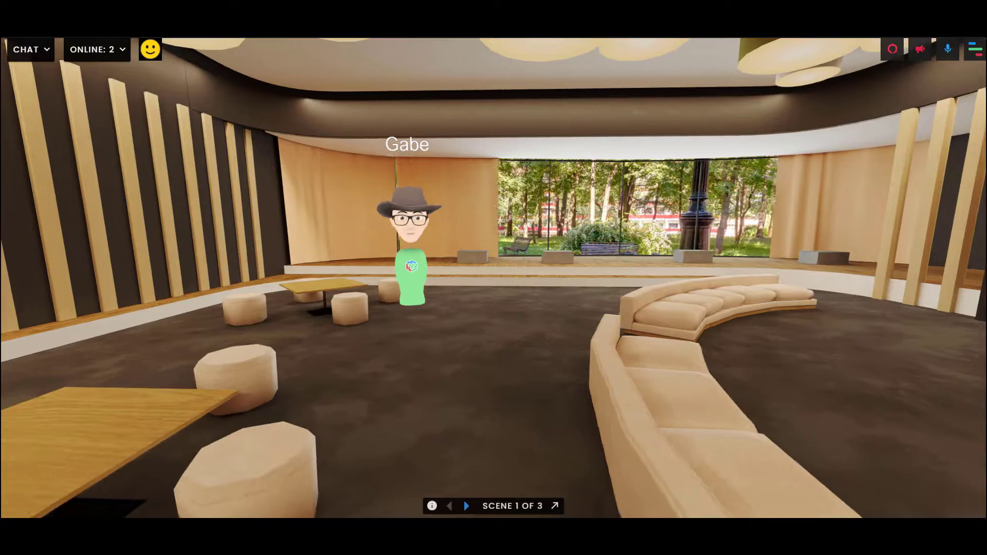
left_click(974, 49)
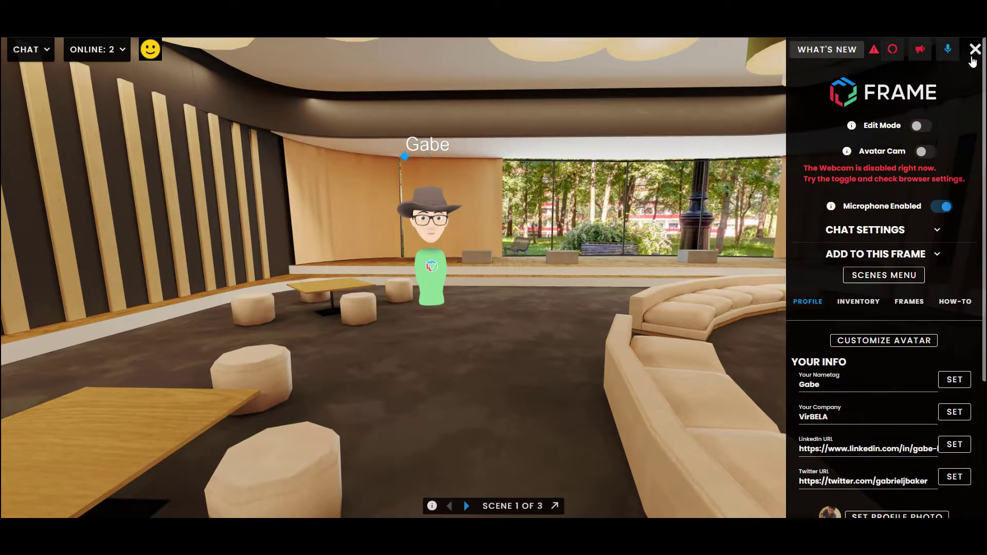
left_click(909, 301)
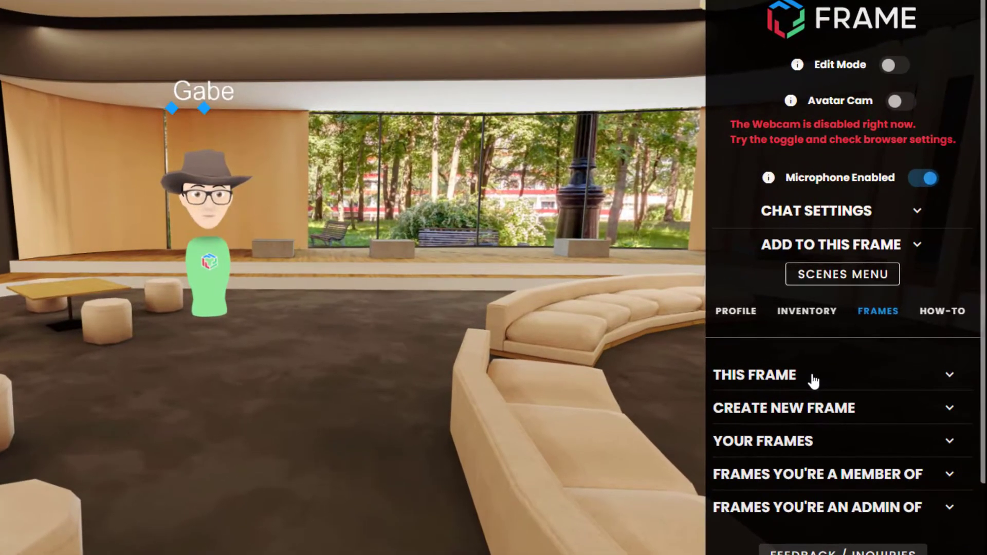
left_click(813, 381)
scroll(874, 346, "down", 3)
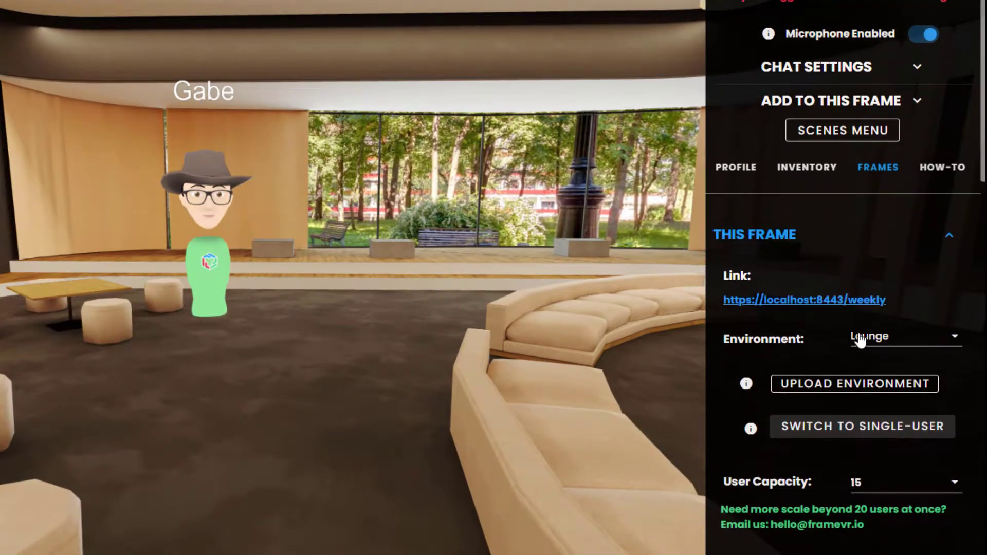
- Look through the available built-in environments for this frame without choosing one
left_click(869, 340)
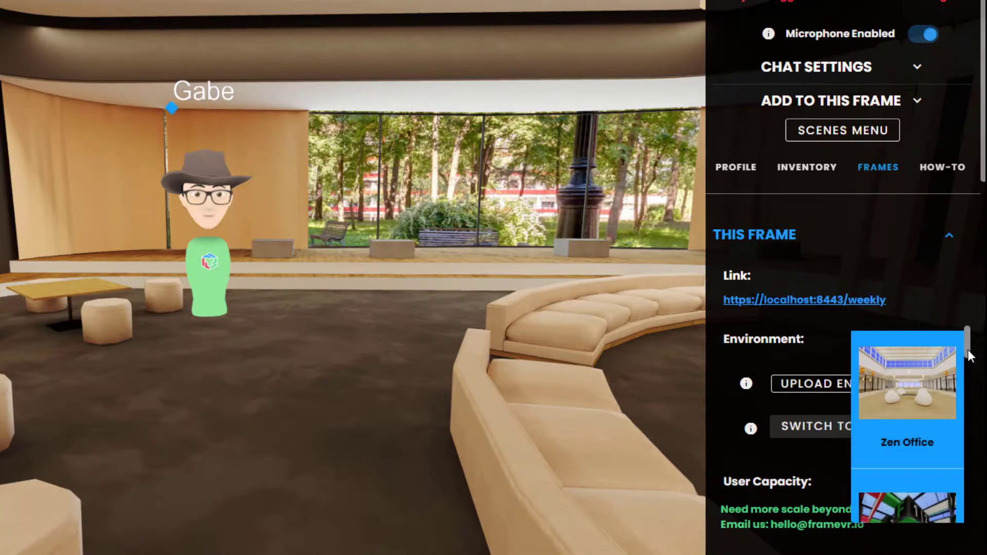
left_click_drag(969, 355, 983, 404)
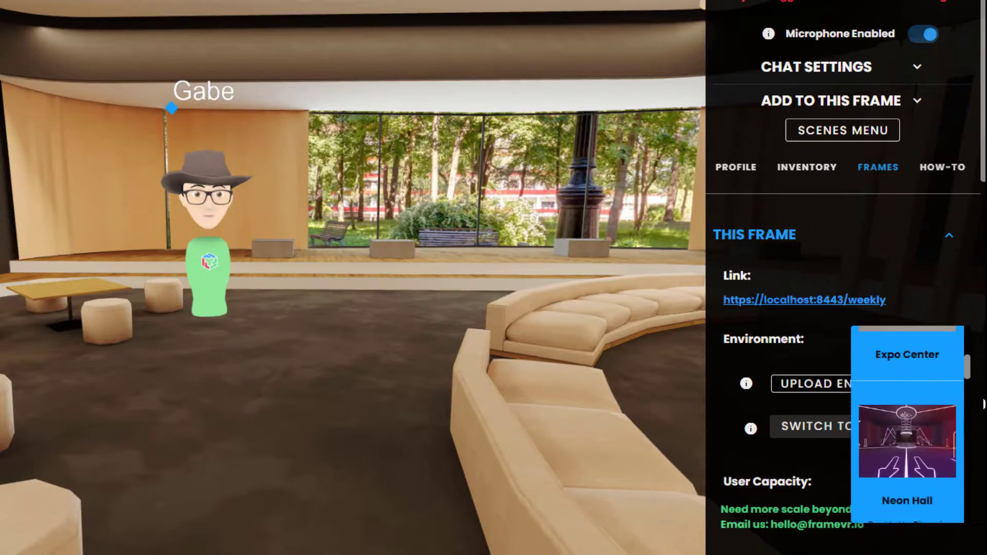
left_click(782, 317)
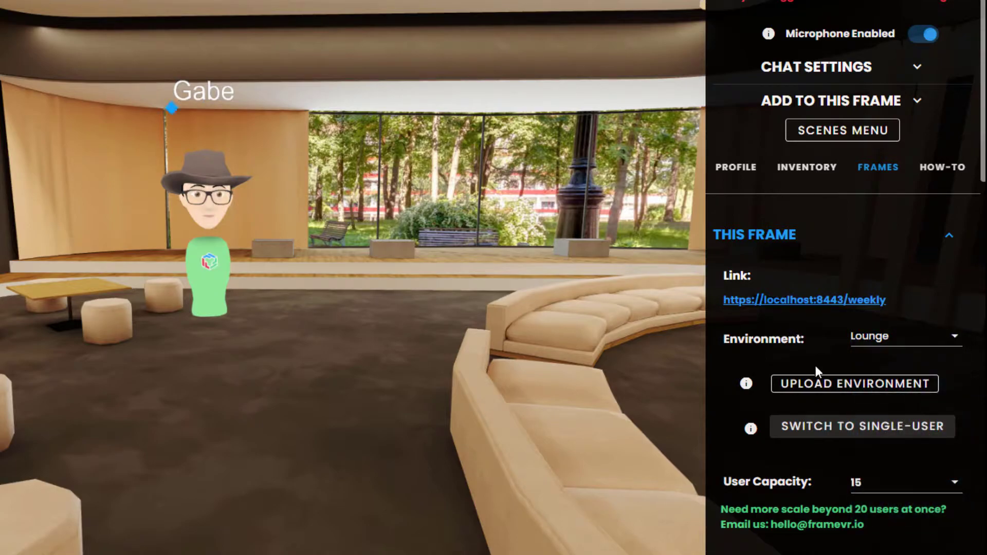
- Upload the GLB model "The Academy @ Fort Dunlop Reception FINAL (4)" from the Models + Plans folder as this frame's environment
left_click(838, 390)
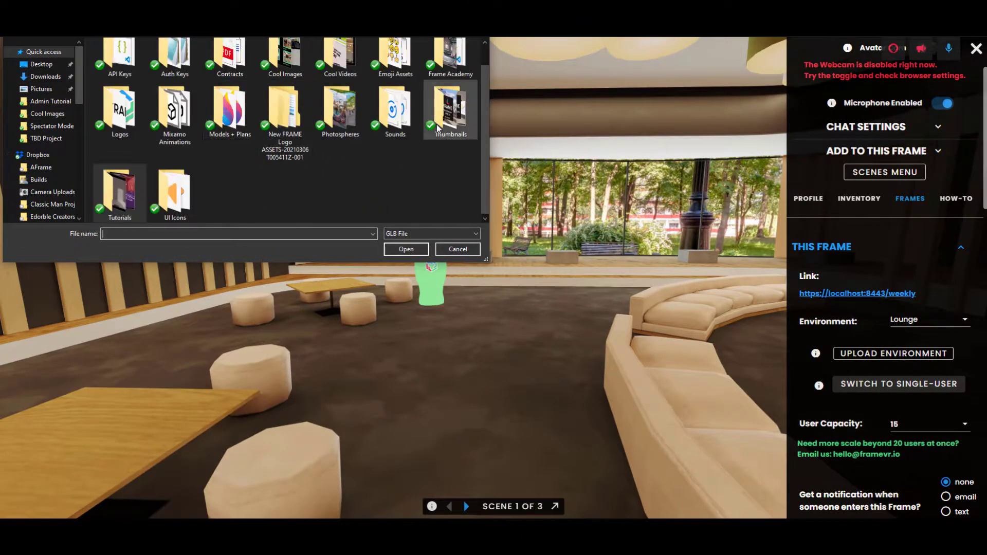
scroll(358, 180, "up", 1)
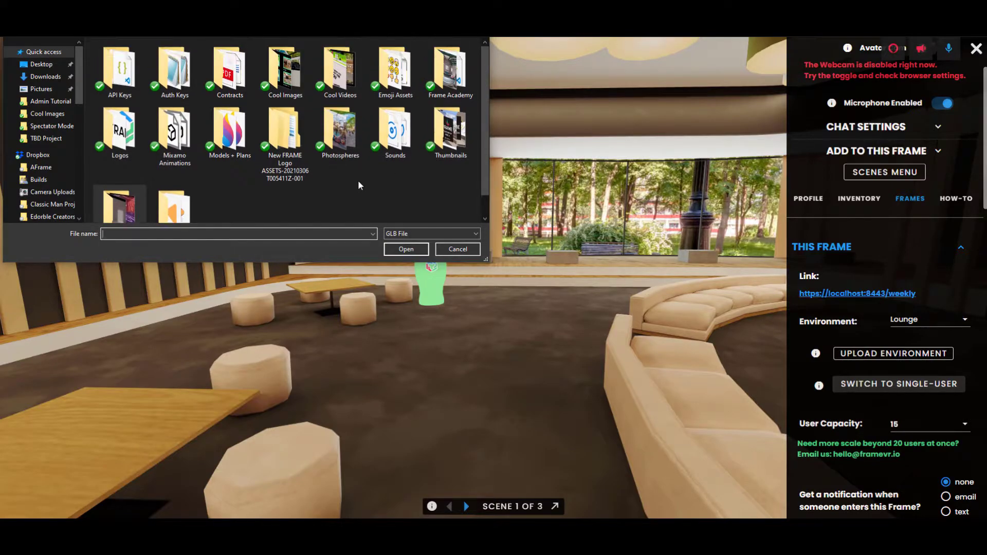
double_click(227, 149)
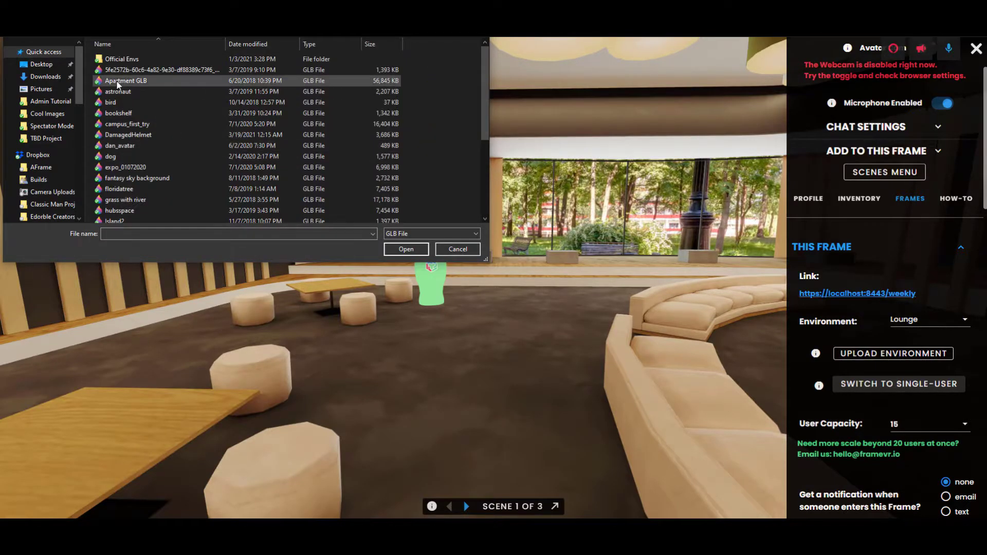
scroll(153, 119, "down", 1)
scroll(152, 117, "down", 4)
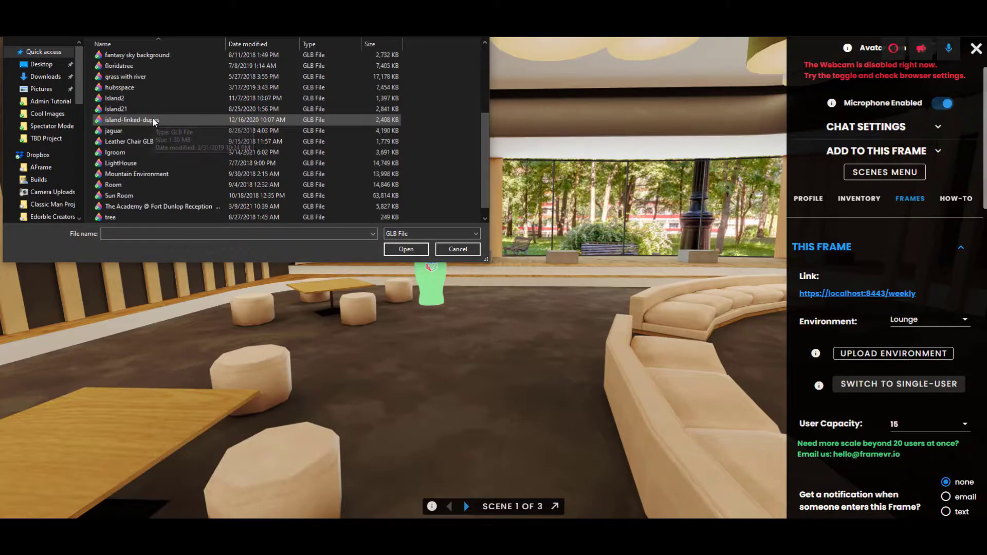
left_click(163, 196)
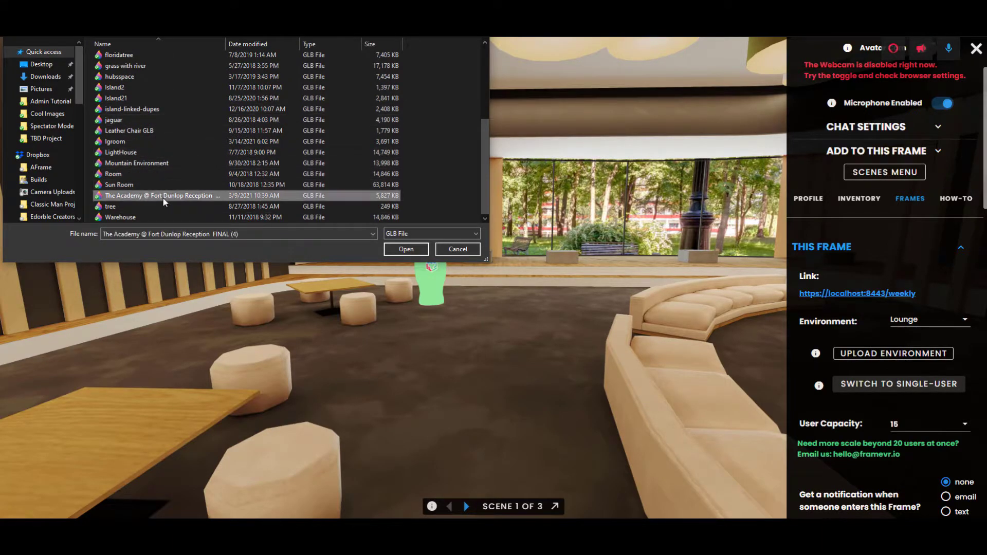
left_click(406, 249)
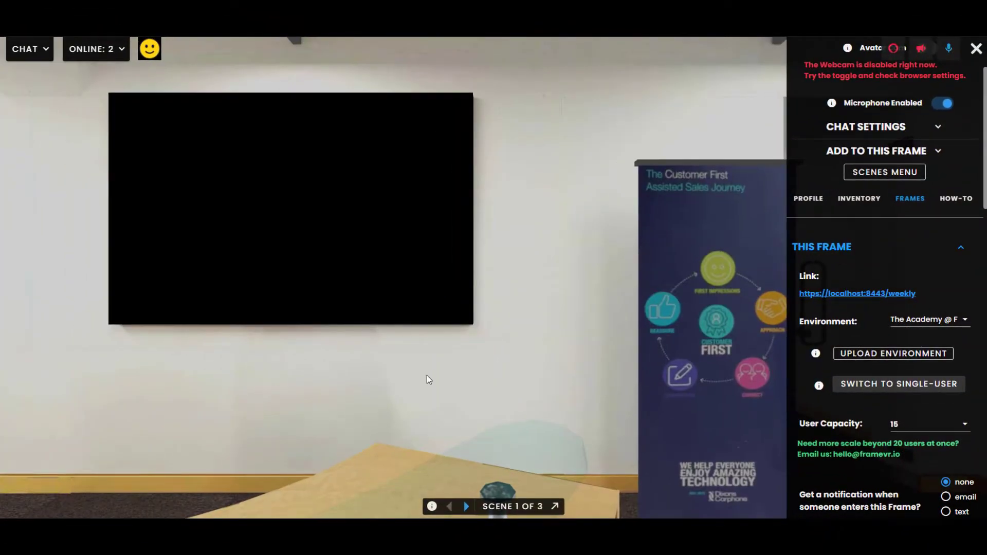
- Walk around the uploaded Academy reception environment to examine the reception desk, glass-walled shop area, entrance door and corridor
left_click_drag(427, 376, 230, 409)
left_click_drag(375, 409, 170, 417)
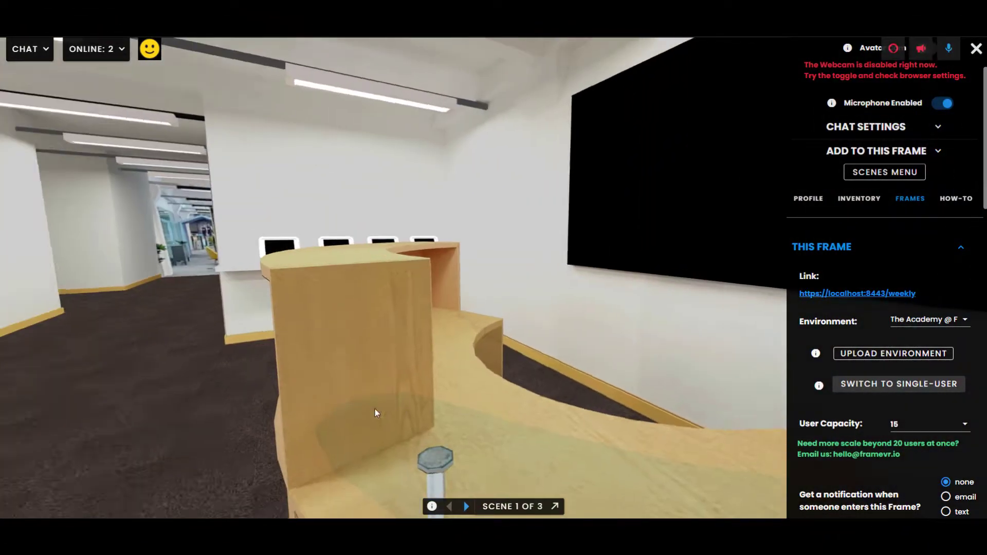
left_click_drag(438, 405, 603, 382)
key("a")
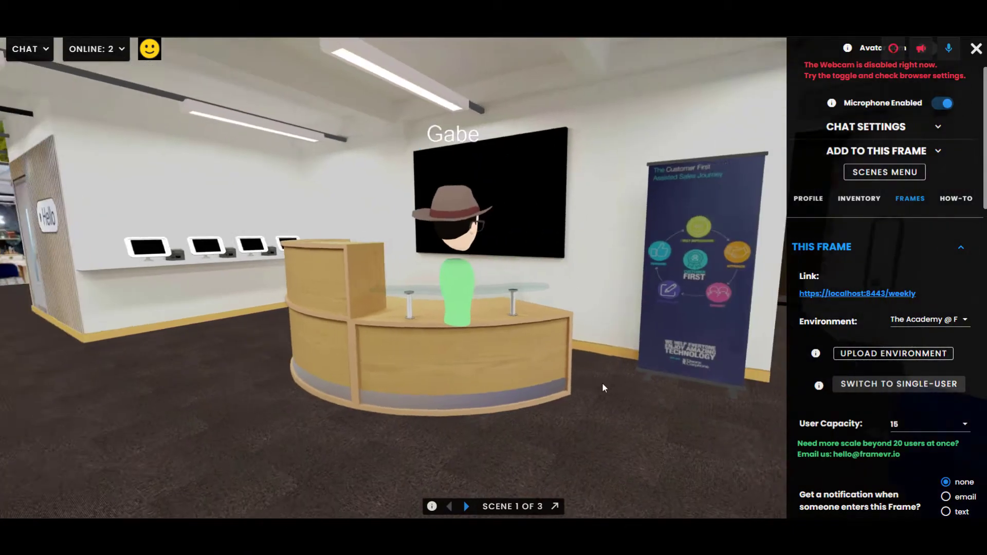
left_click_drag(307, 388, 505, 339)
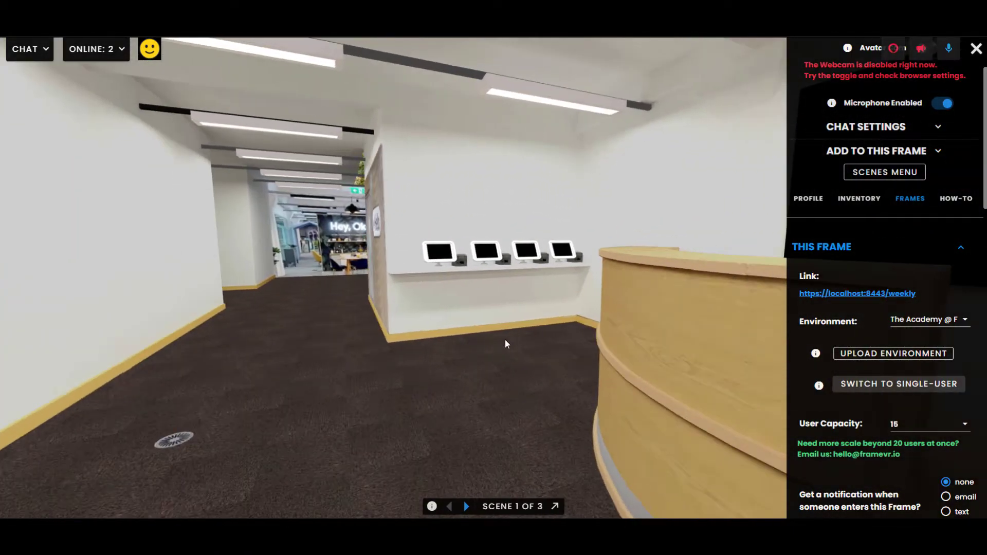
left_click_drag(309, 349, 617, 324)
left_click_drag(236, 339, 386, 329)
key("w")
key("a")
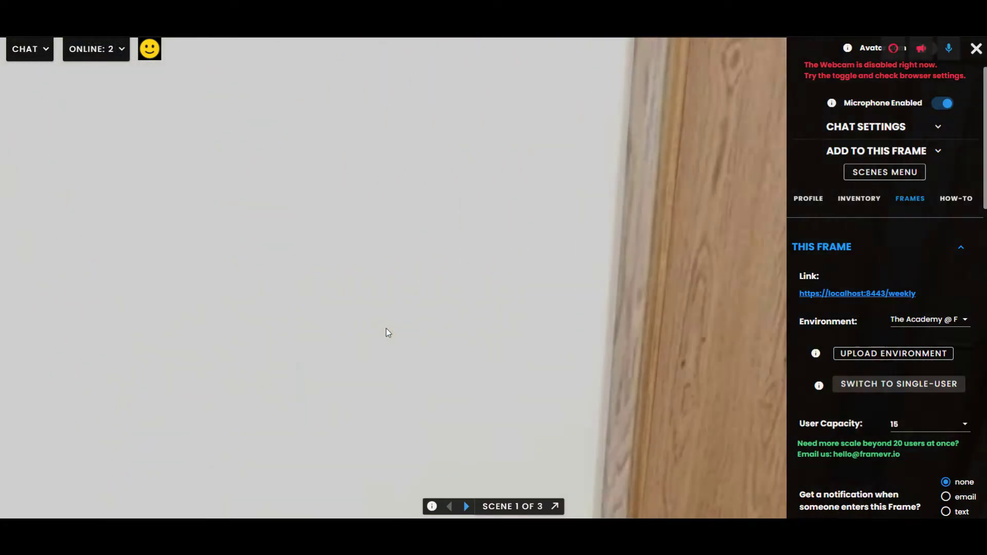
key("d")
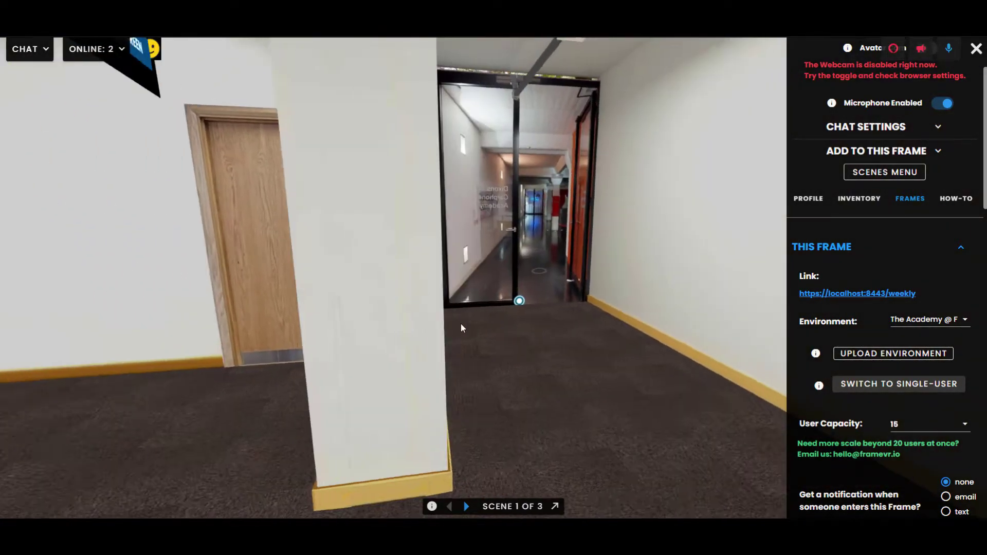
key("s")
left_click_drag(461, 323, 358, 227)
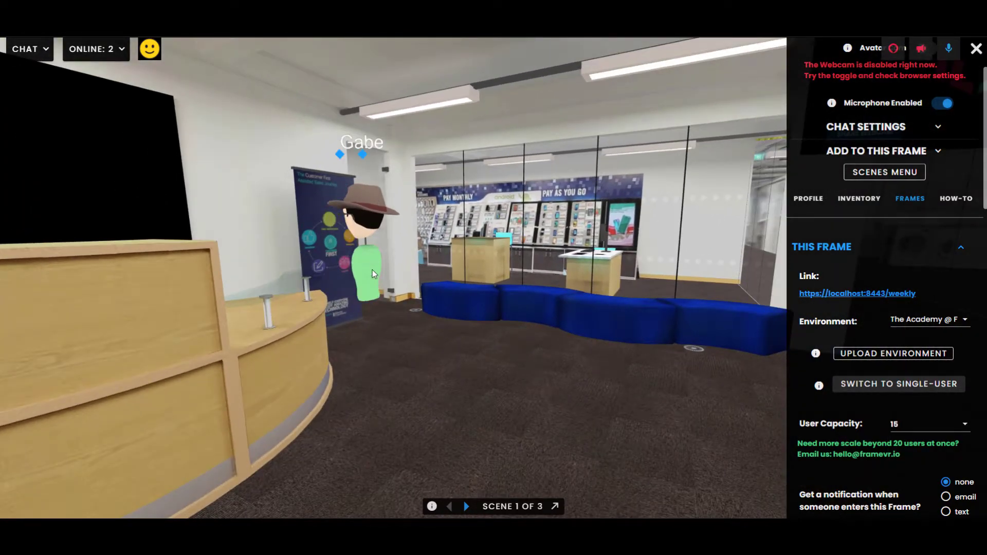
left_click_drag(372, 270, 591, 360)
key("w")
key("w")
key("s")
left_click_drag(442, 383, 549, 357)
key("w")
left_click_drag(293, 372, 639, 365)
key("d")
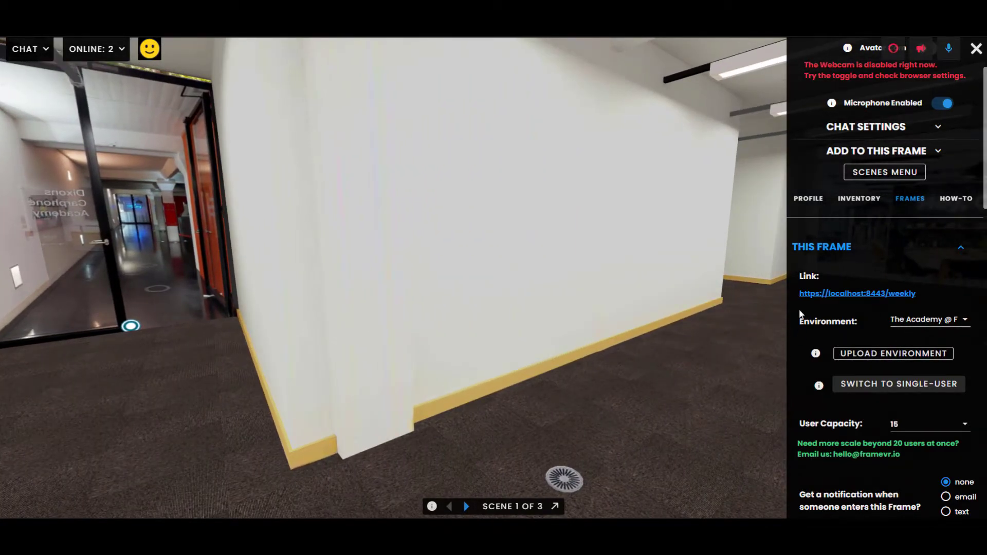
left_click_drag(351, 332, 173, 300)
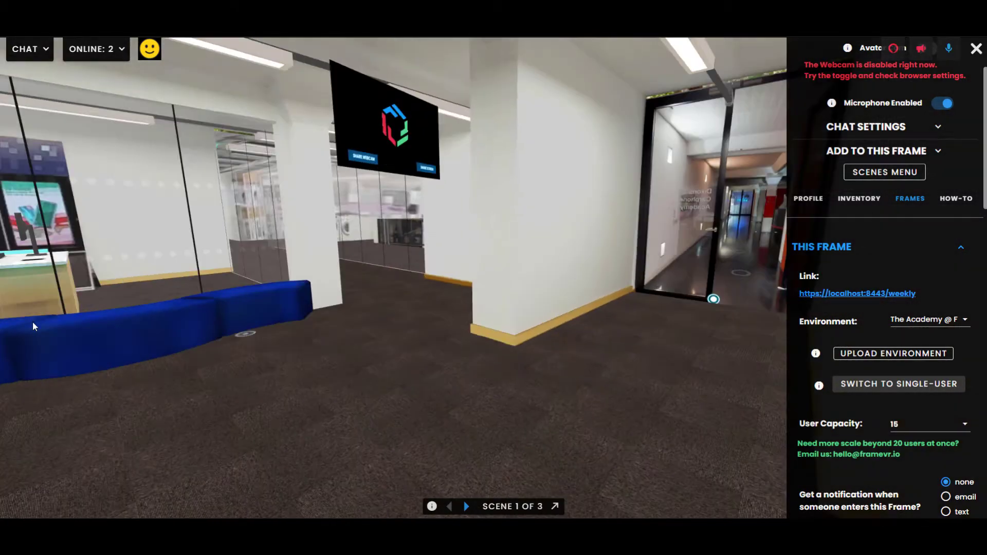
left_click_drag(319, 355, 541, 386)
key("s")
key("d")
key("w")
left_click_drag(430, 373, 635, 397)
left_click_drag(397, 410, 331, 349)
key("w")
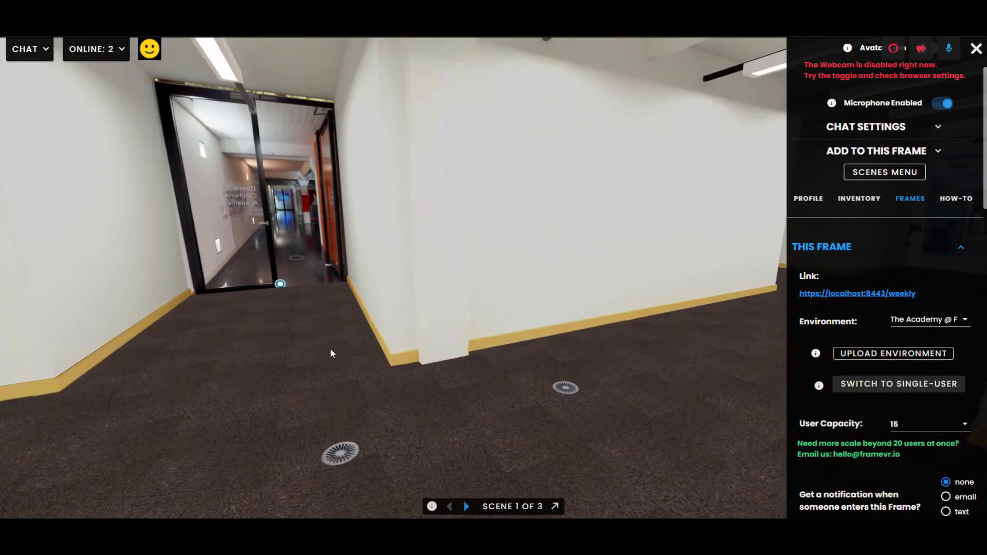
left_click_drag(394, 356, 493, 391)
key("a")
- Switch this frame's environment to Island and look around the new scene
left_click(912, 320)
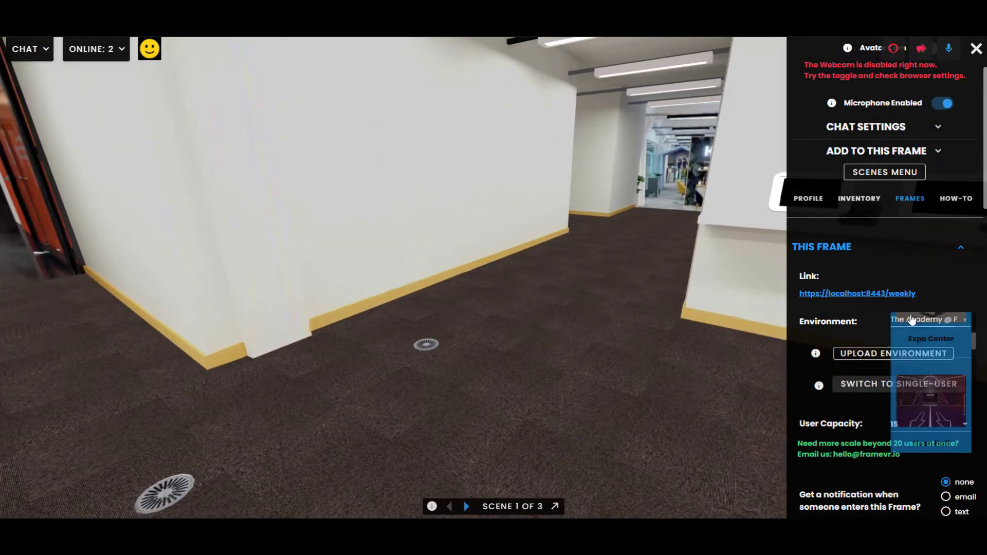
scroll(959, 391, "up", 3)
scroll(958, 396, "down", 5)
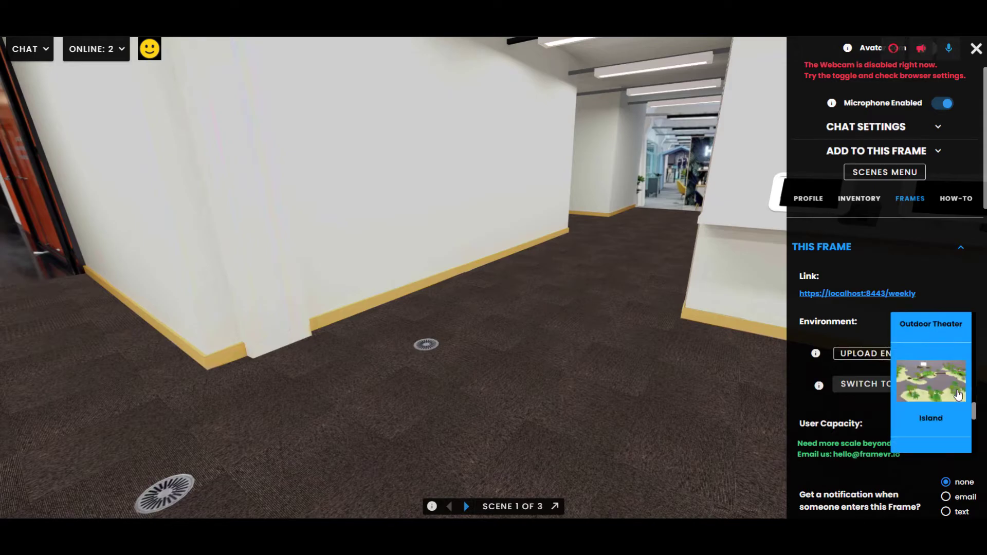
scroll(958, 396, "up", 2)
left_click(925, 393)
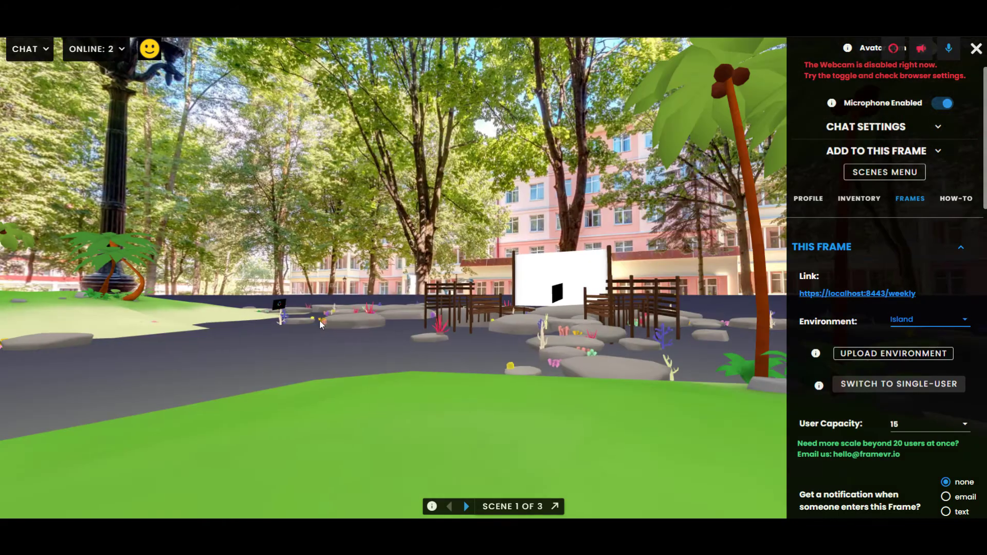
left_click_drag(320, 322, 684, 386)
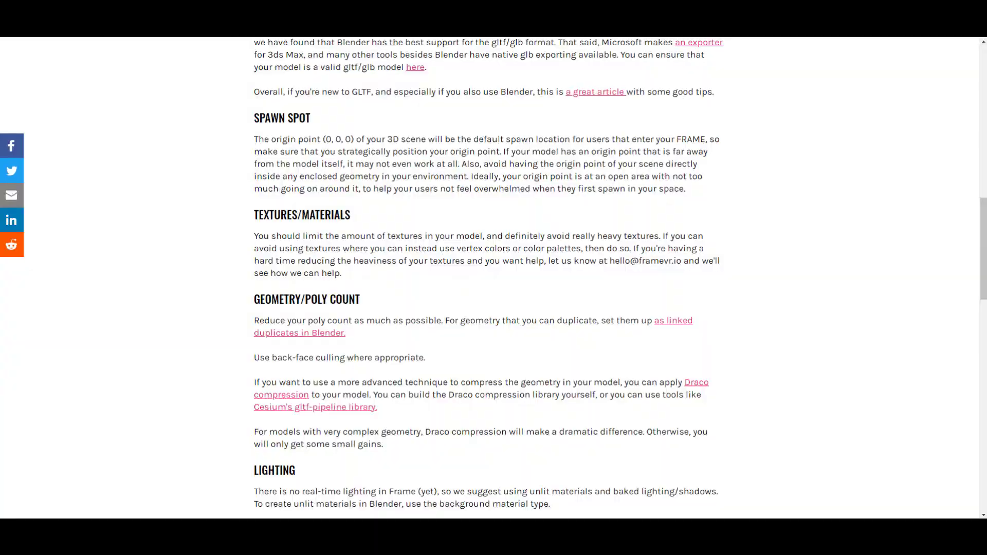
- Return to the beginning of the article on uploading your own Frame environments
scroll(595, 299, "up", 10)
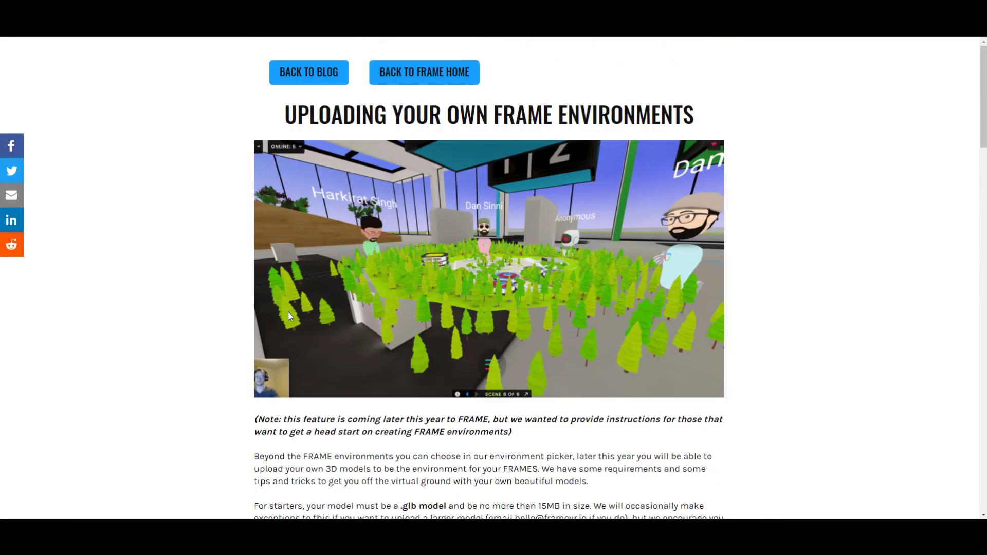